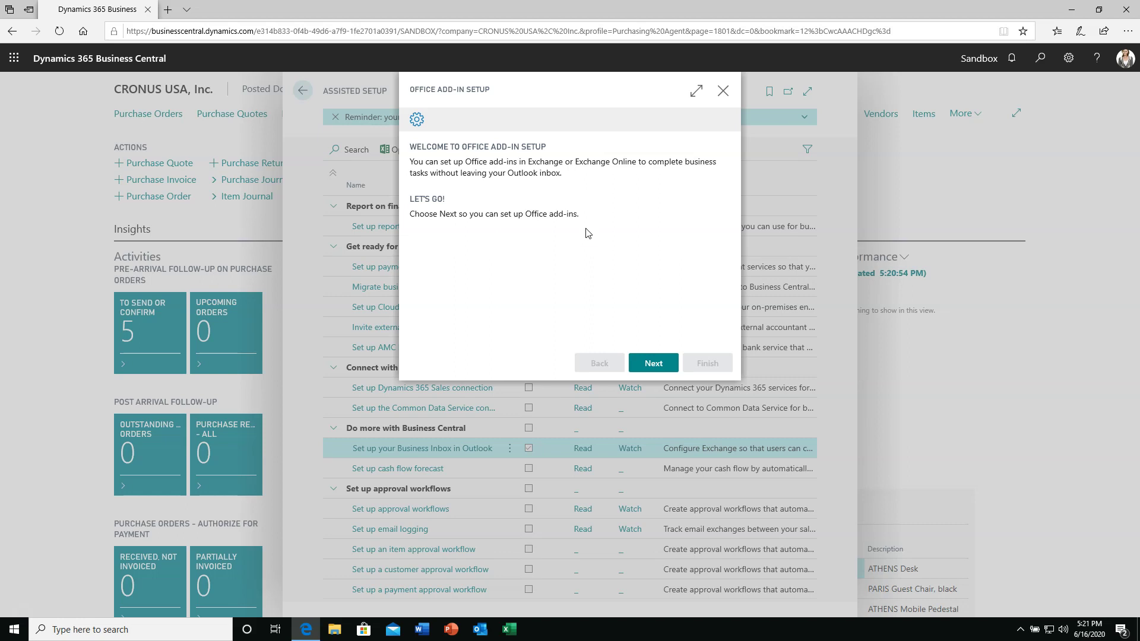
# Complete the Office add-in setup for My Mailbox with the sample email message enabled, and close Assisted Setup
pyautogui.click(651, 366)
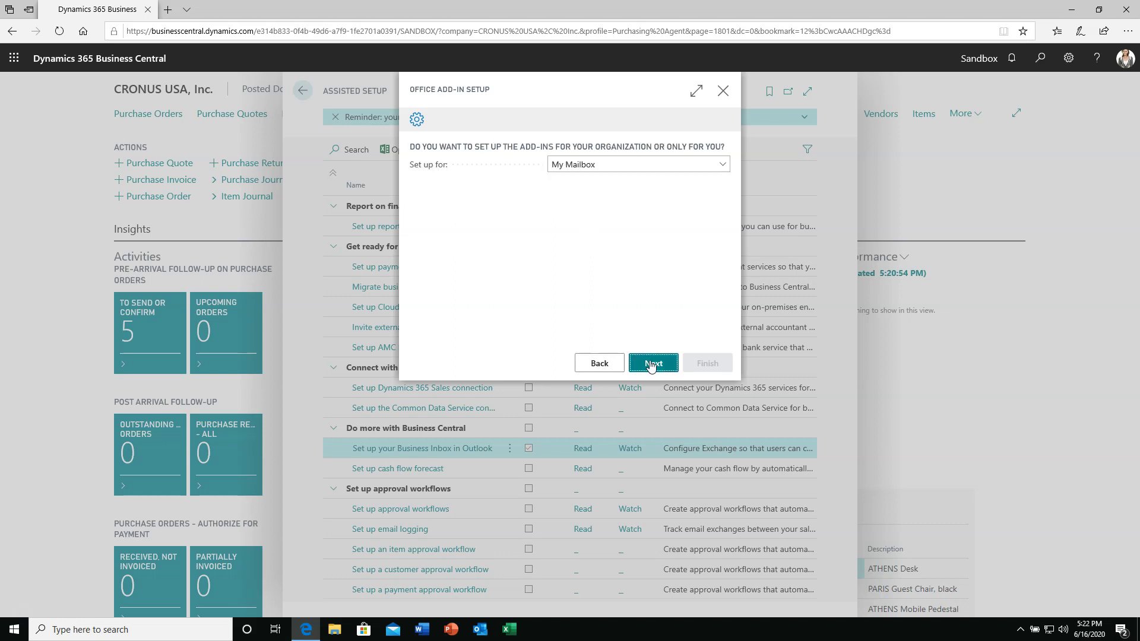
pyautogui.click(707, 167)
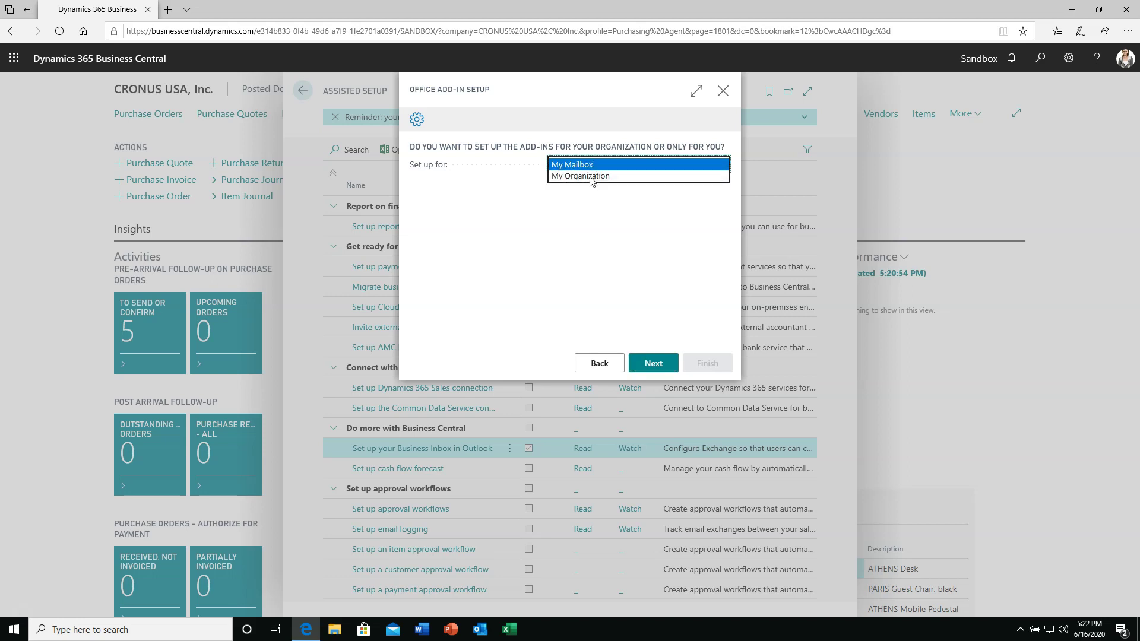
pyautogui.click(599, 236)
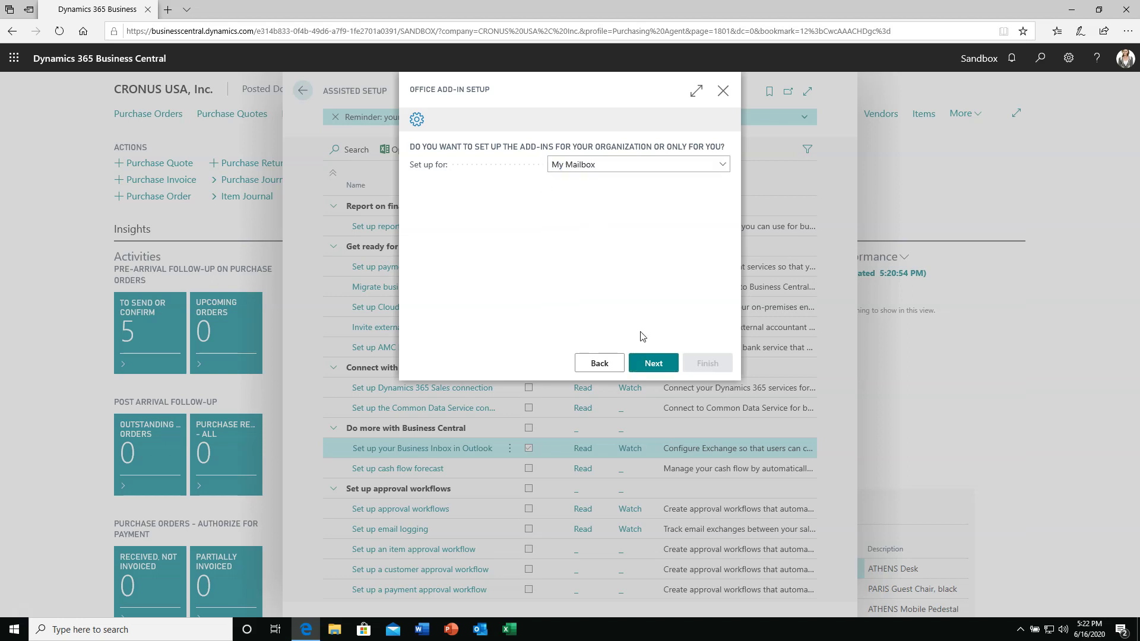
pyautogui.click(653, 366)
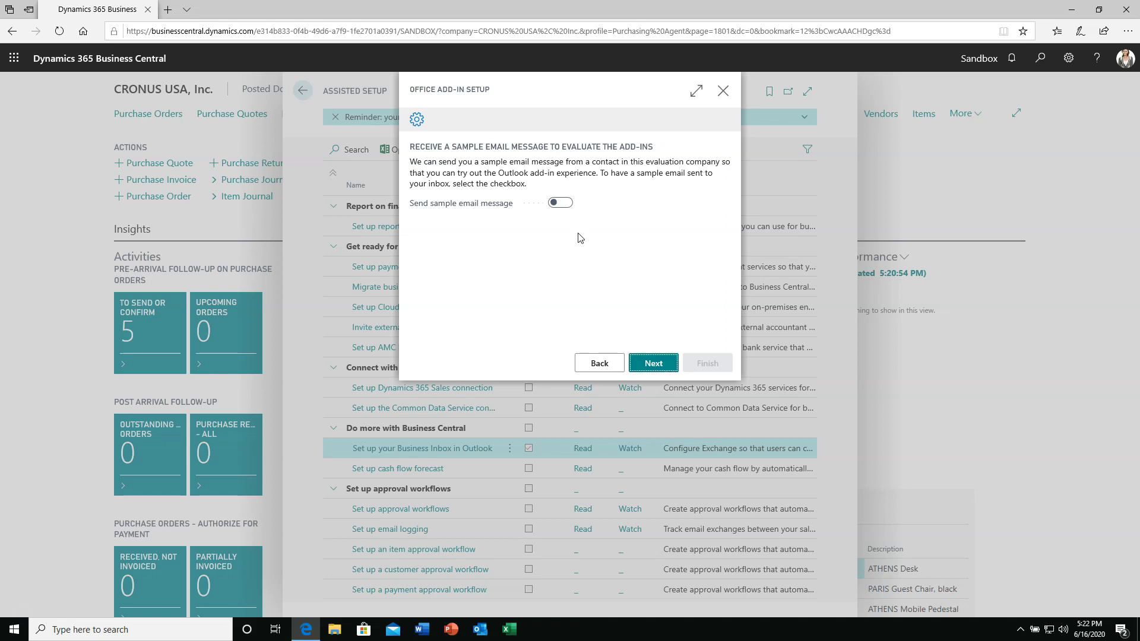
pyautogui.click(566, 204)
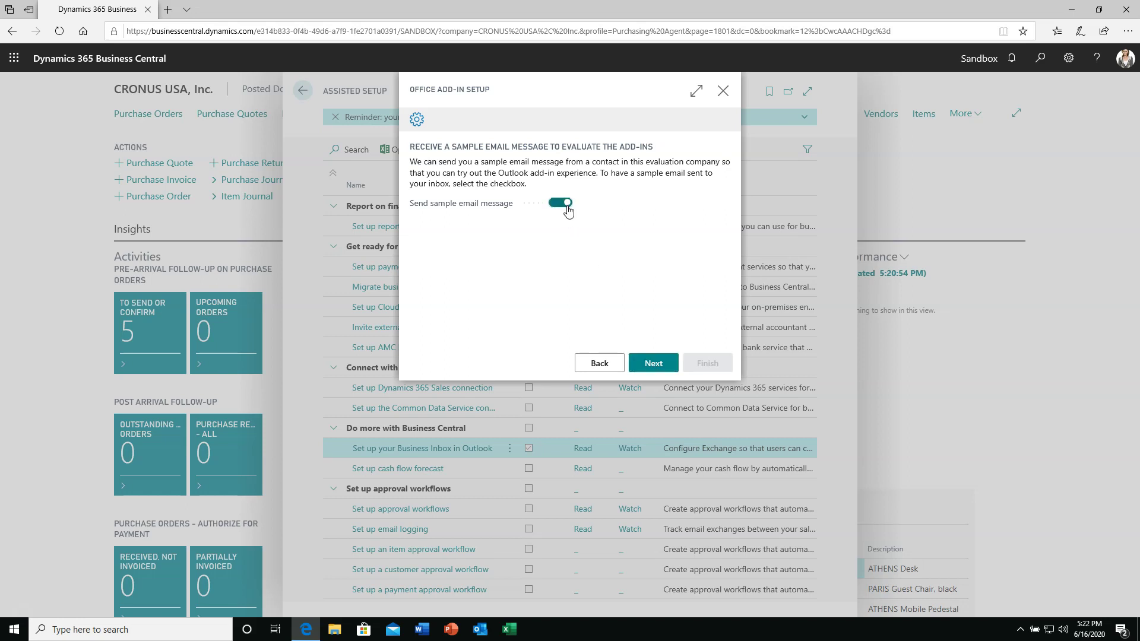
pyautogui.click(651, 362)
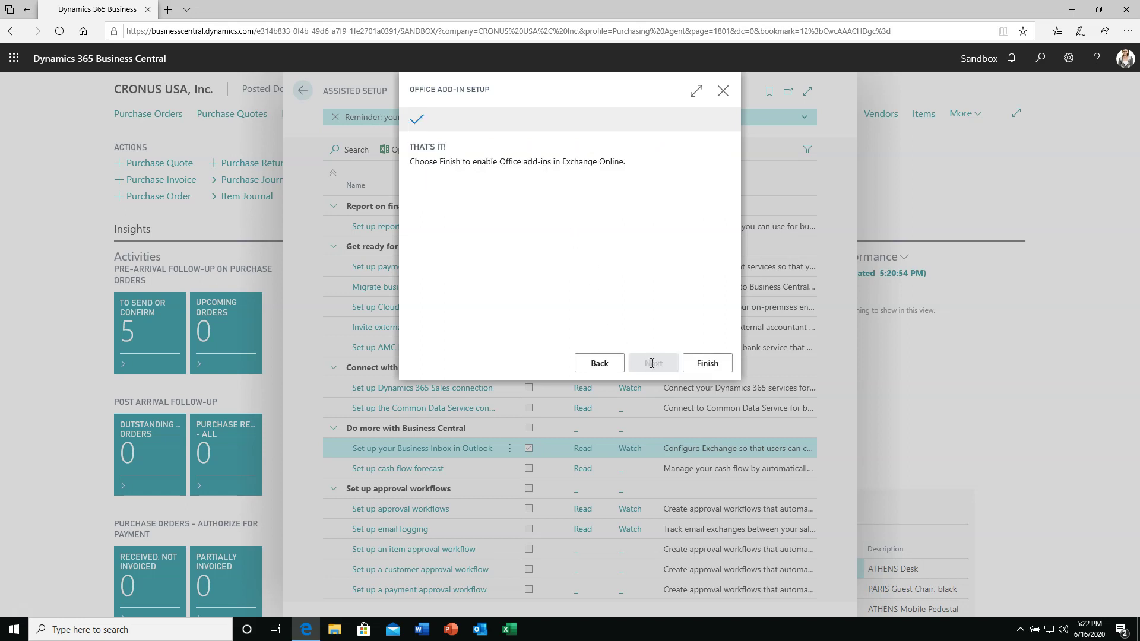
pyautogui.click(715, 364)
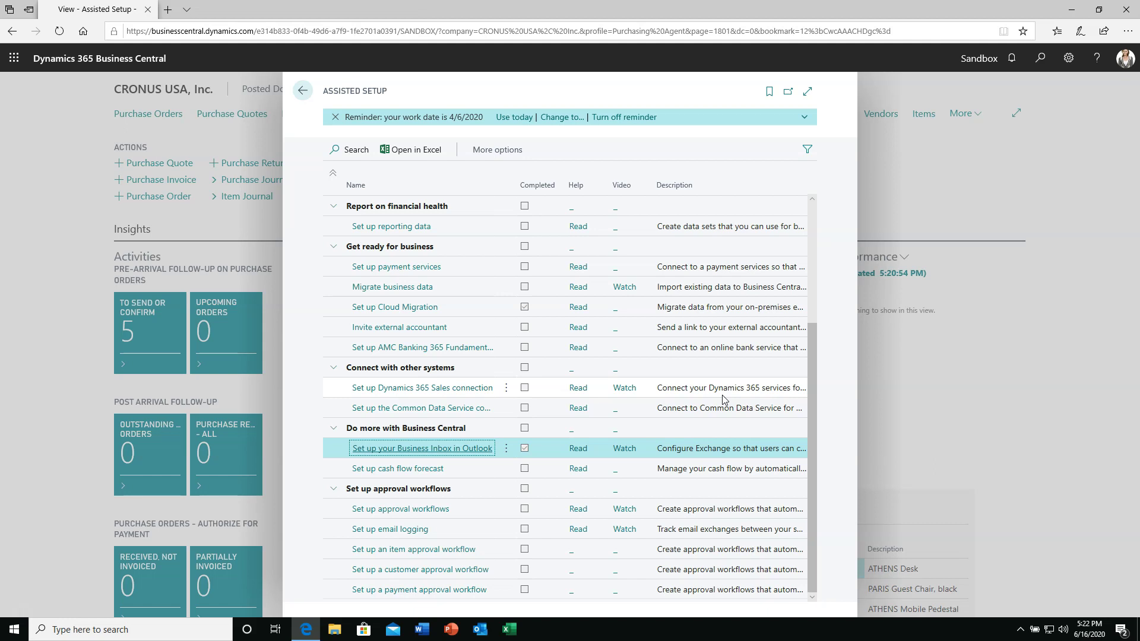
pyautogui.click(301, 94)
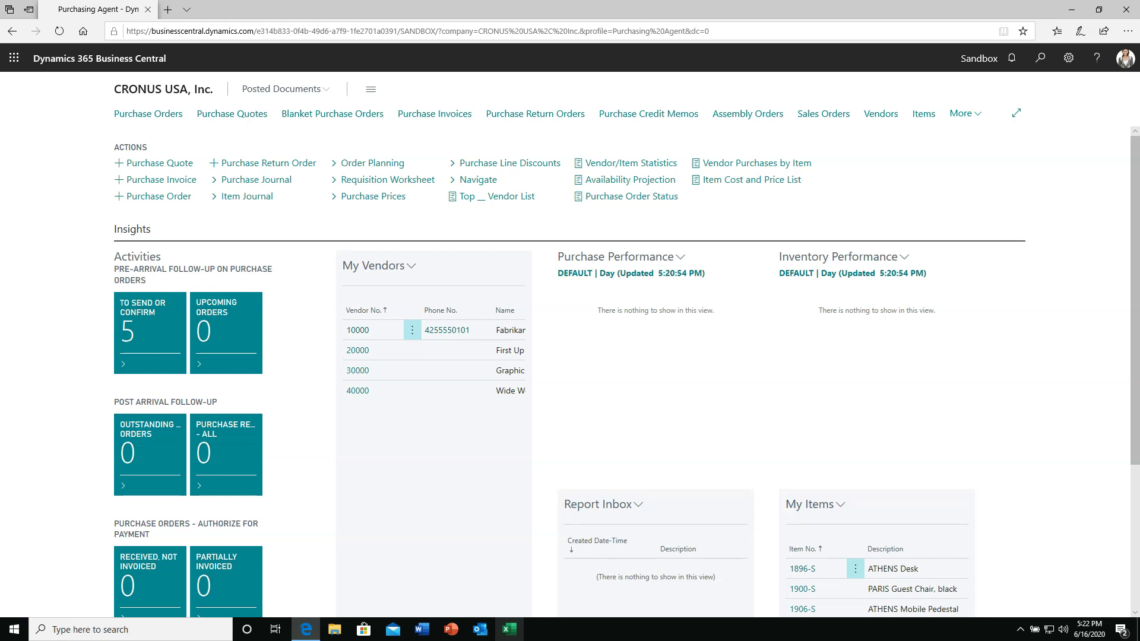
# Switch to Outlook and open the Business Central welcome email received at 5:20 PM, dismissing the introductory tips
pyautogui.click(480, 630)
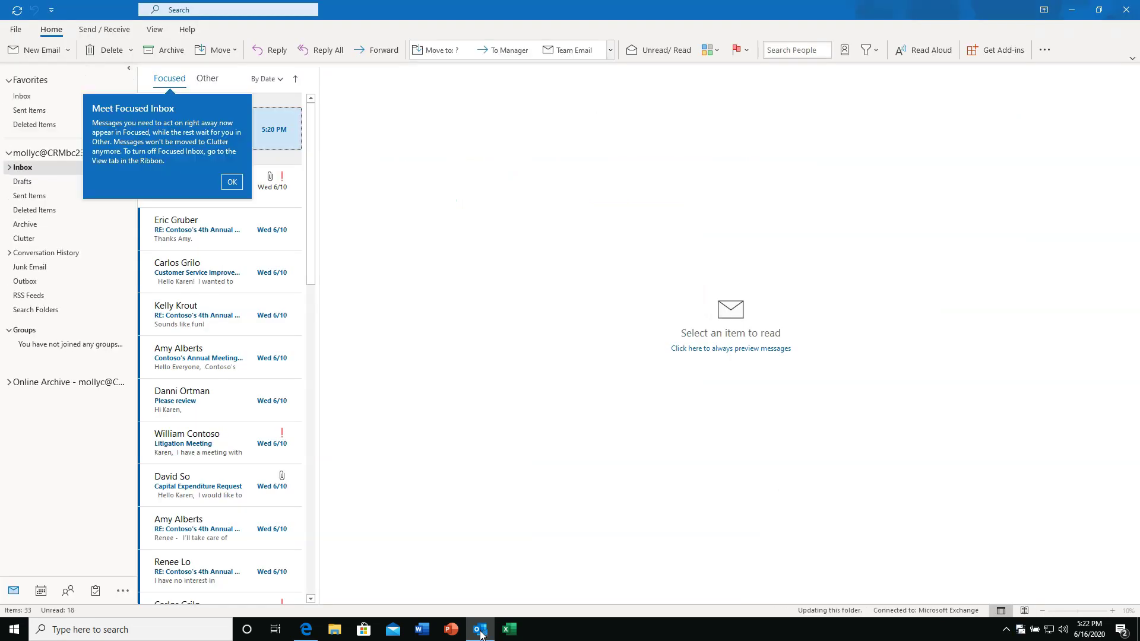
pyautogui.click(231, 182)
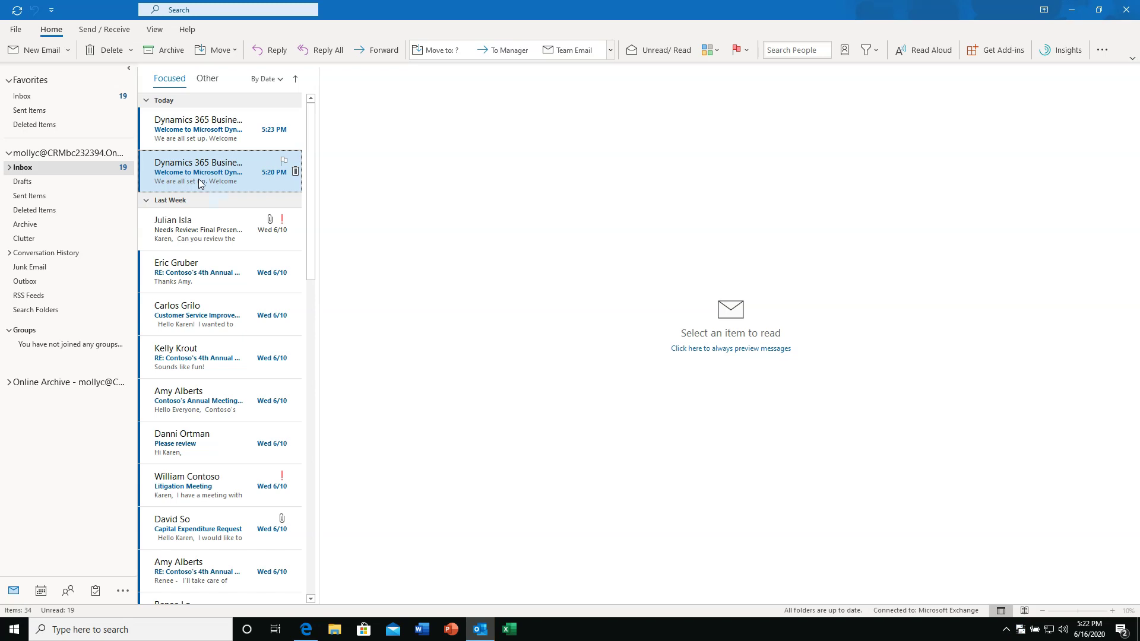
pyautogui.click(177, 188)
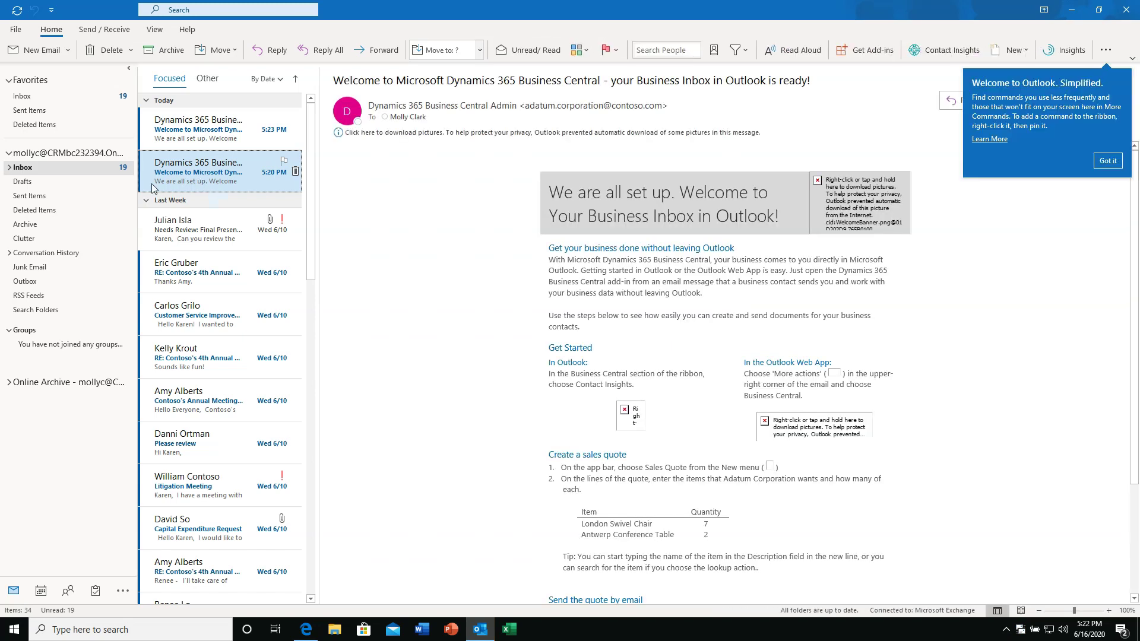
pyautogui.click(1108, 161)
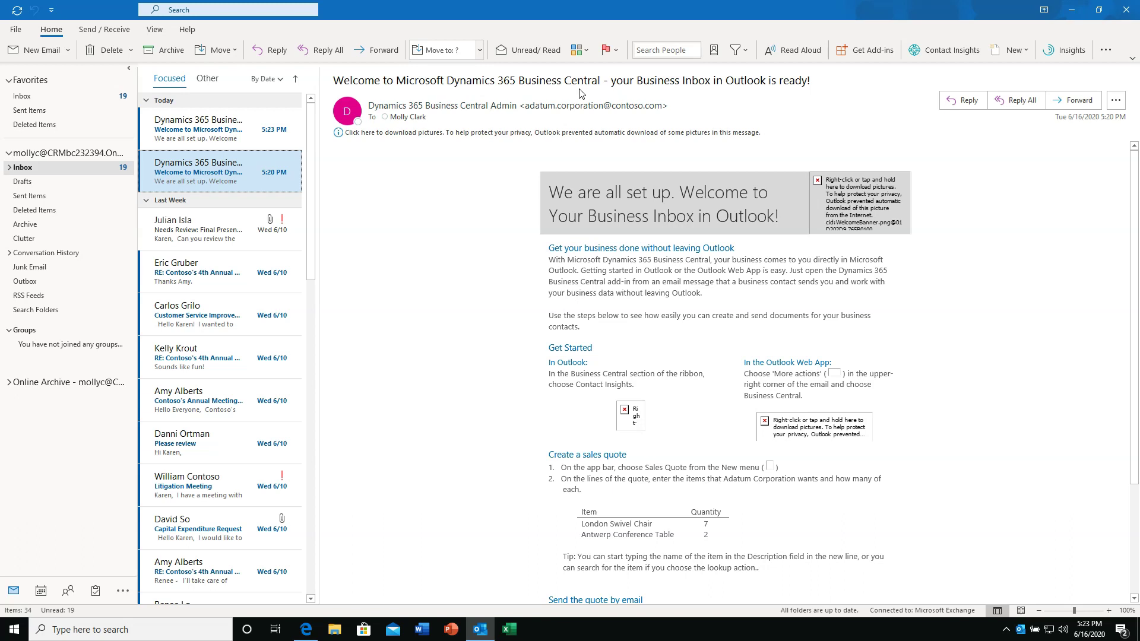
# Open Contact Insights for the message in a widened pane and review the customer's sales history and statistics
pyautogui.click(943, 53)
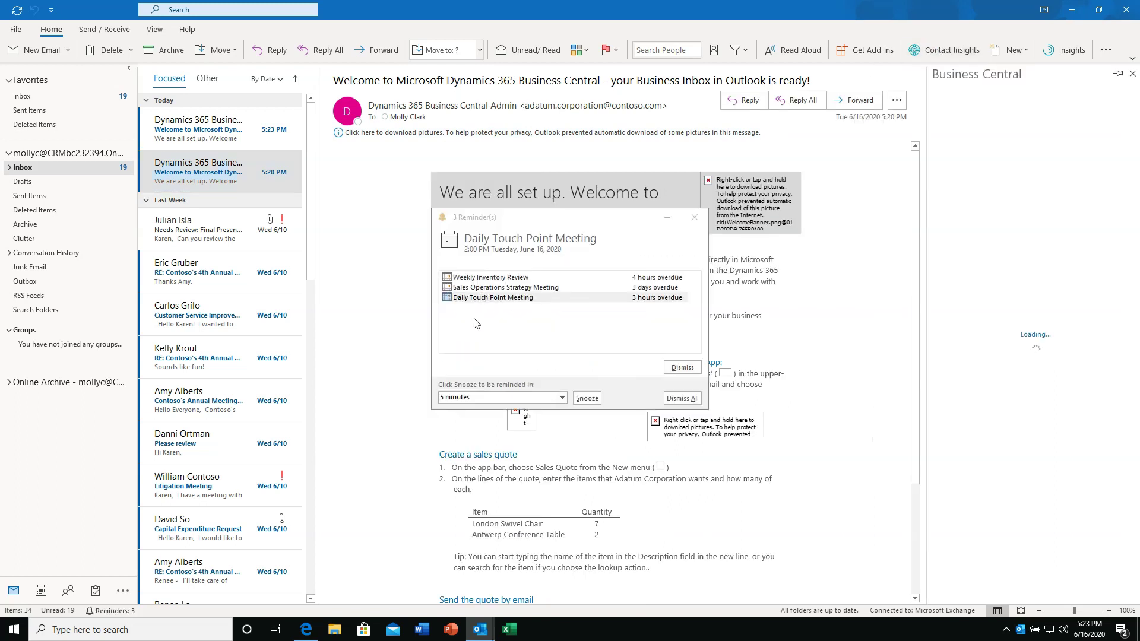
pyautogui.click(692, 219)
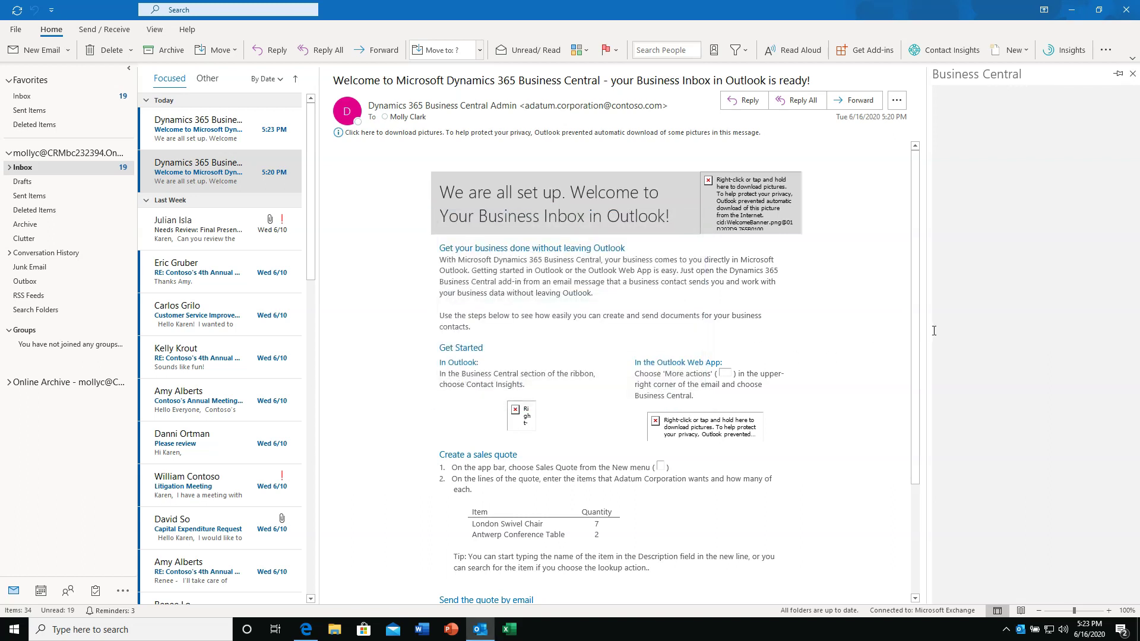
pyautogui.moveTo(925, 335); pyautogui.dragTo(858, 340)
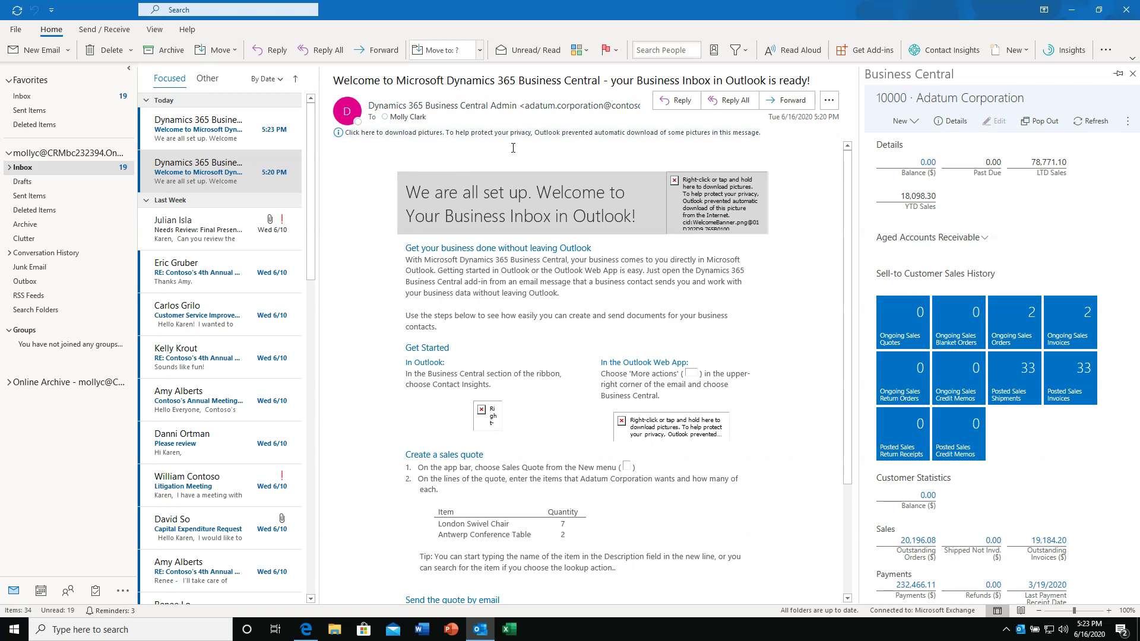
pyautogui.moveTo(532, 108)
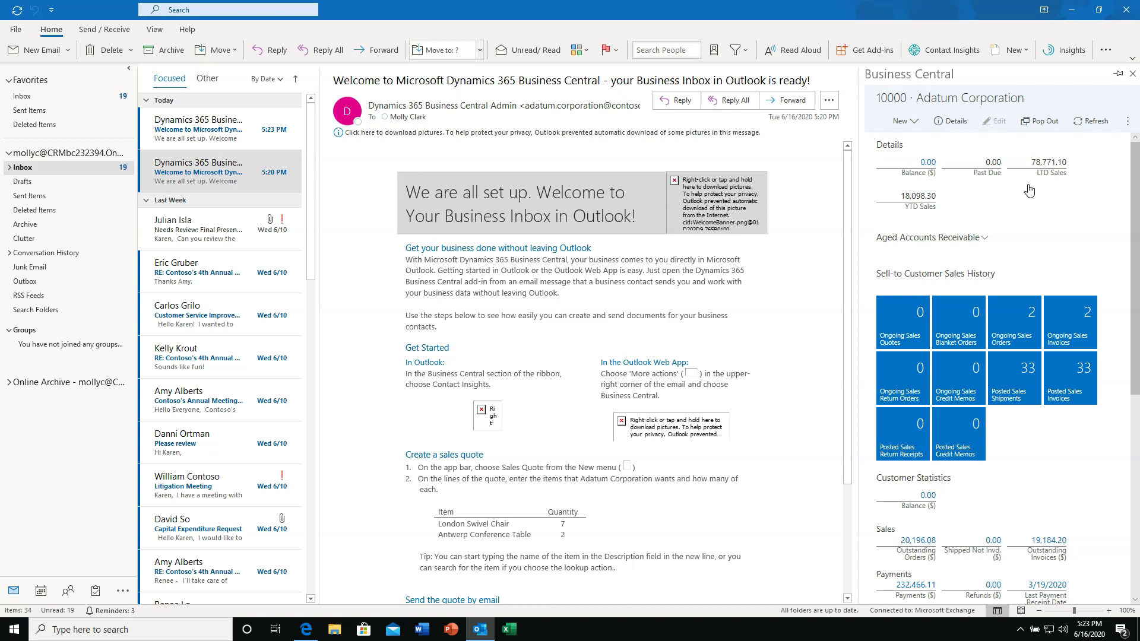
pyautogui.scroll(-6, 1096, 481)
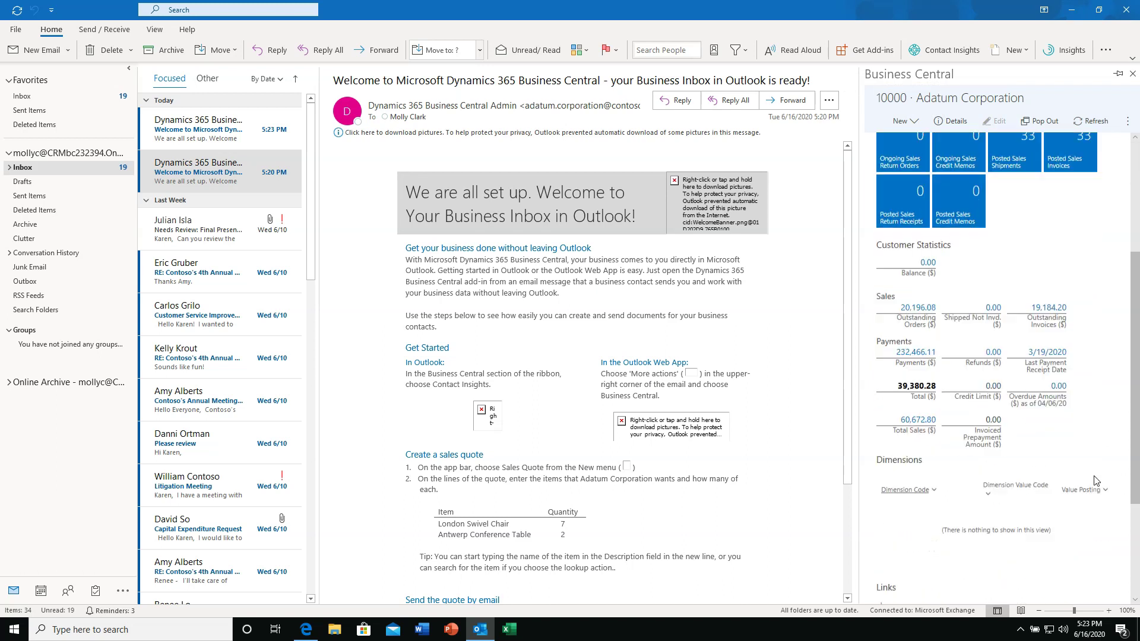
pyautogui.scroll(2, 1094, 482)
pyautogui.scroll(4, 1095, 482)
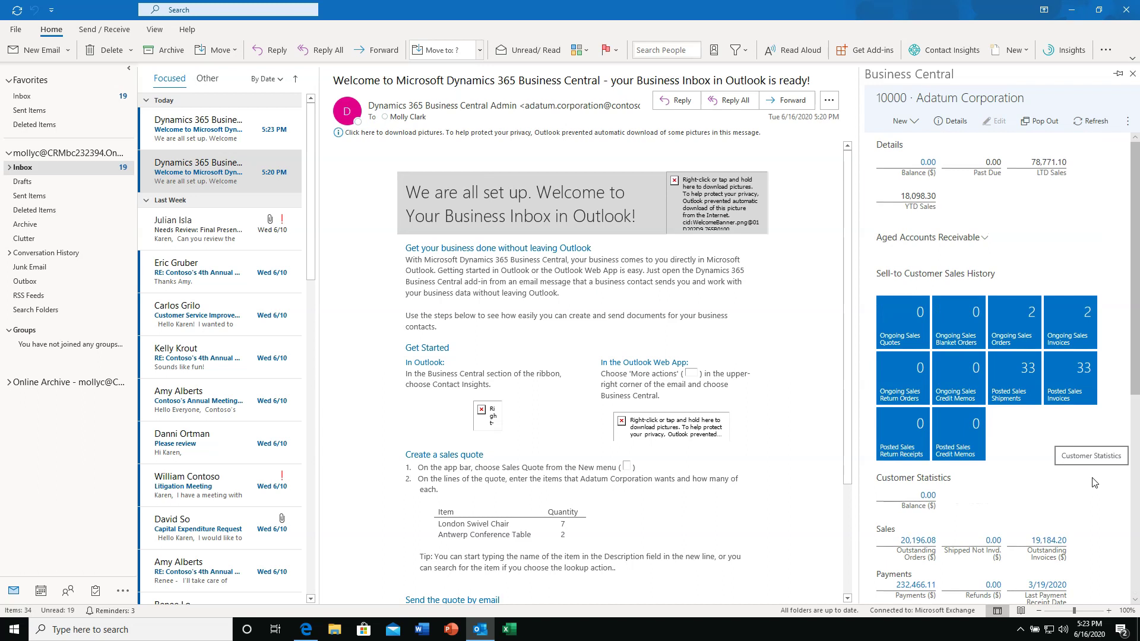
pyautogui.scroll(-2, 1095, 482)
pyautogui.scroll(1, 1097, 444)
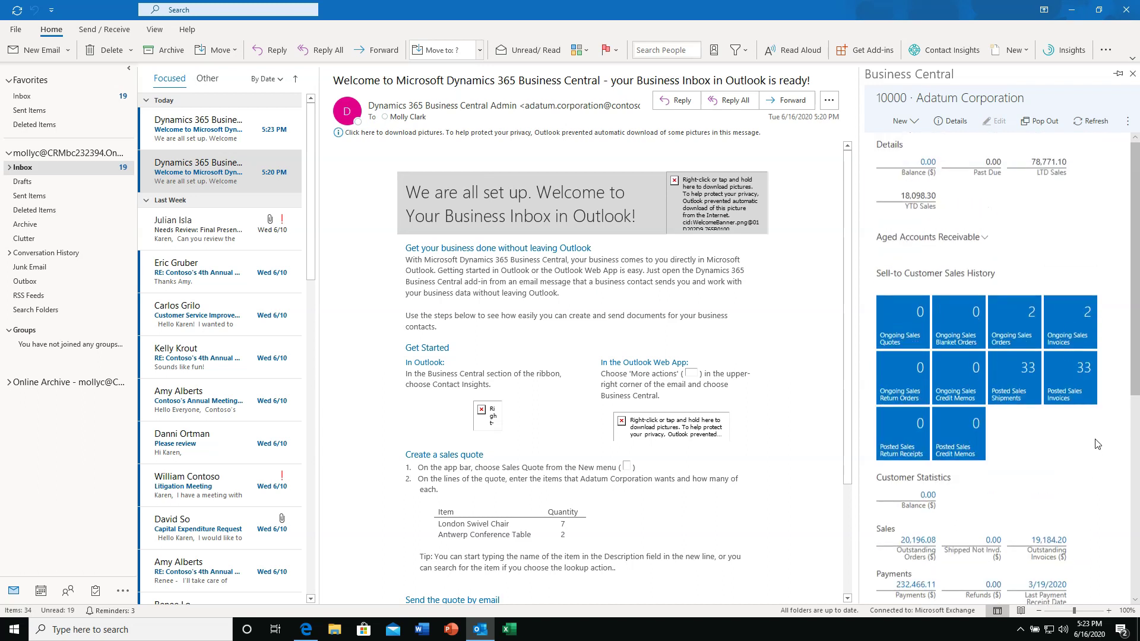
# Create a sales quote for Adatum Corporation from the suggested items London Swivel Chair, Antwerp Conference Table and Guest Section 1
pyautogui.click(905, 121)
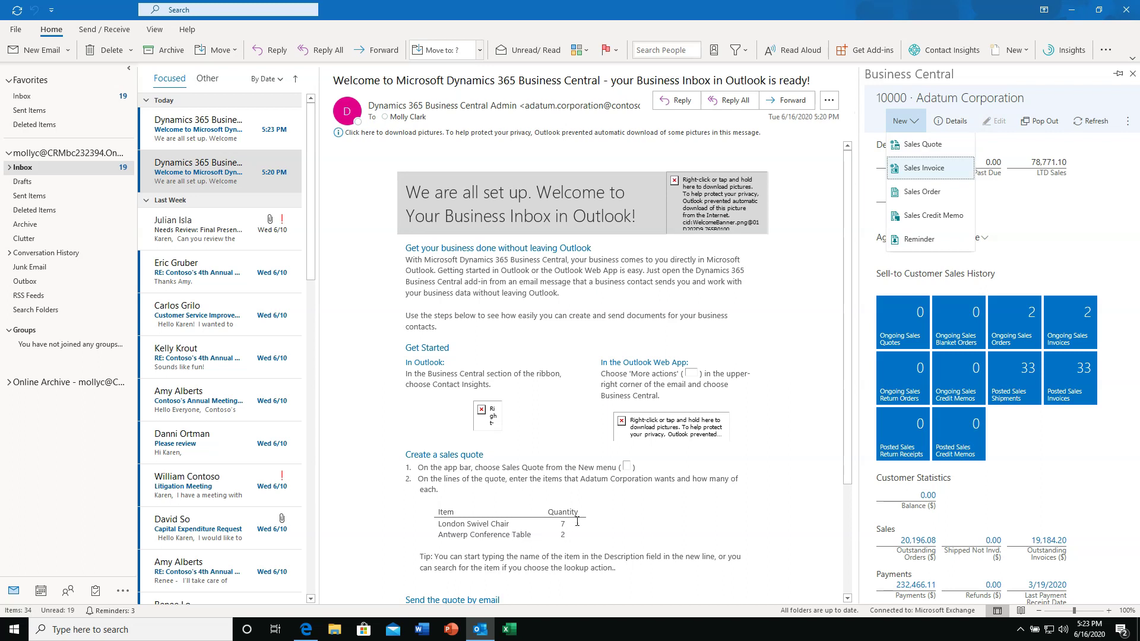
pyautogui.click(929, 151)
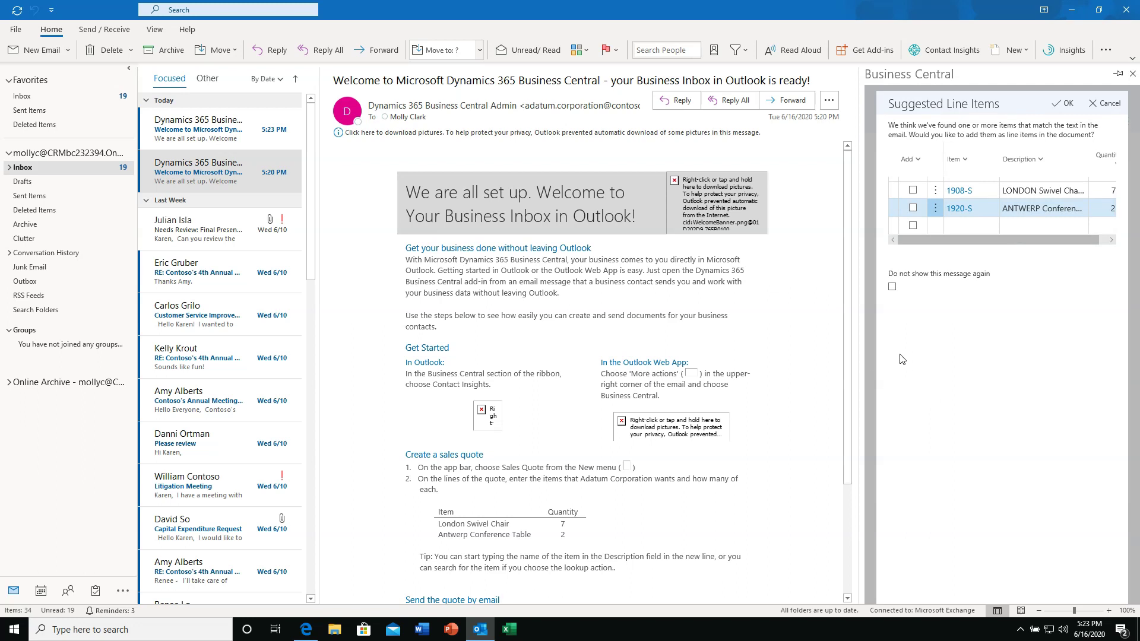
pyautogui.click(912, 190)
pyautogui.click(913, 208)
pyautogui.hscroll(2, 997, 239)
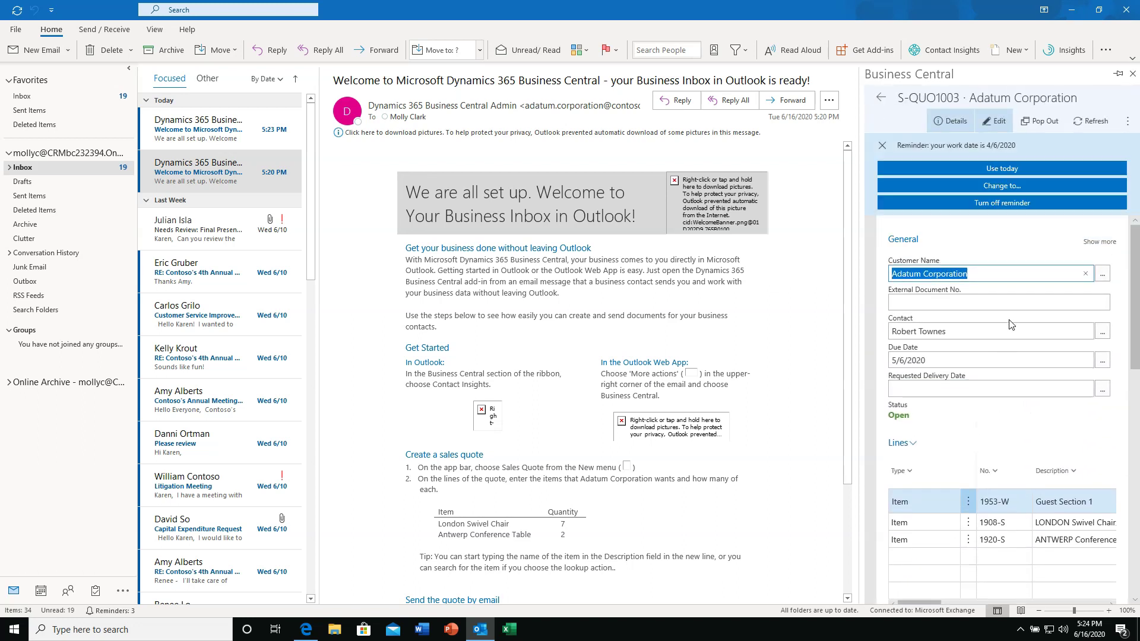
# Set the quote's unit price excluding tax to 350 for Guest Section 1 and 275 for the London Swivel Chair
pyautogui.scroll(-4, 1011, 324)
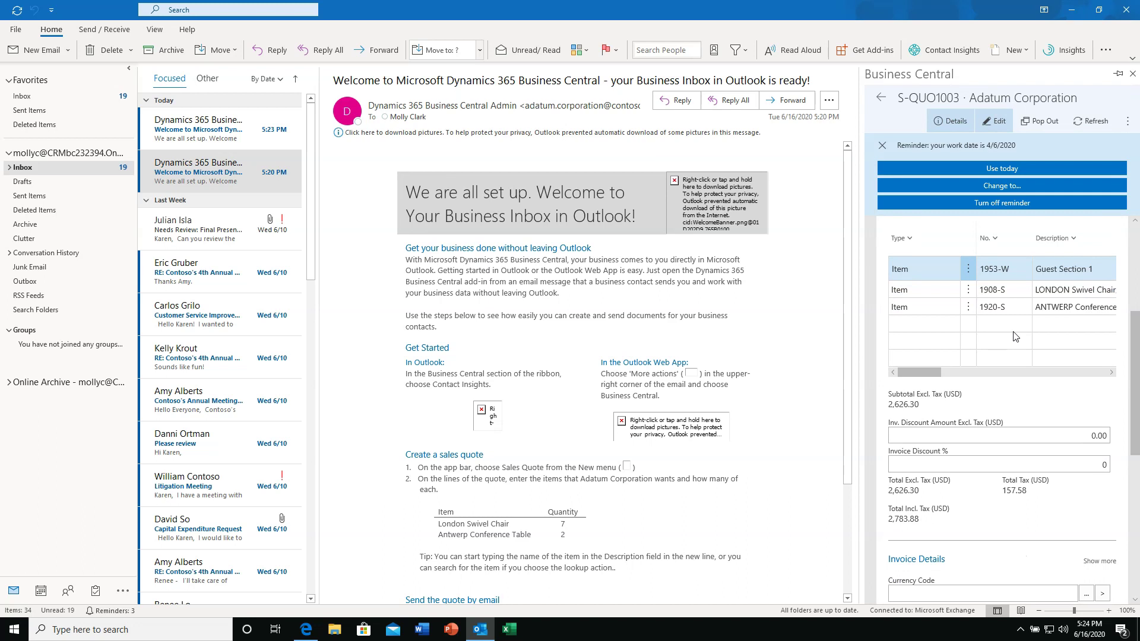
pyautogui.moveTo(933, 375); pyautogui.dragTo(984, 380)
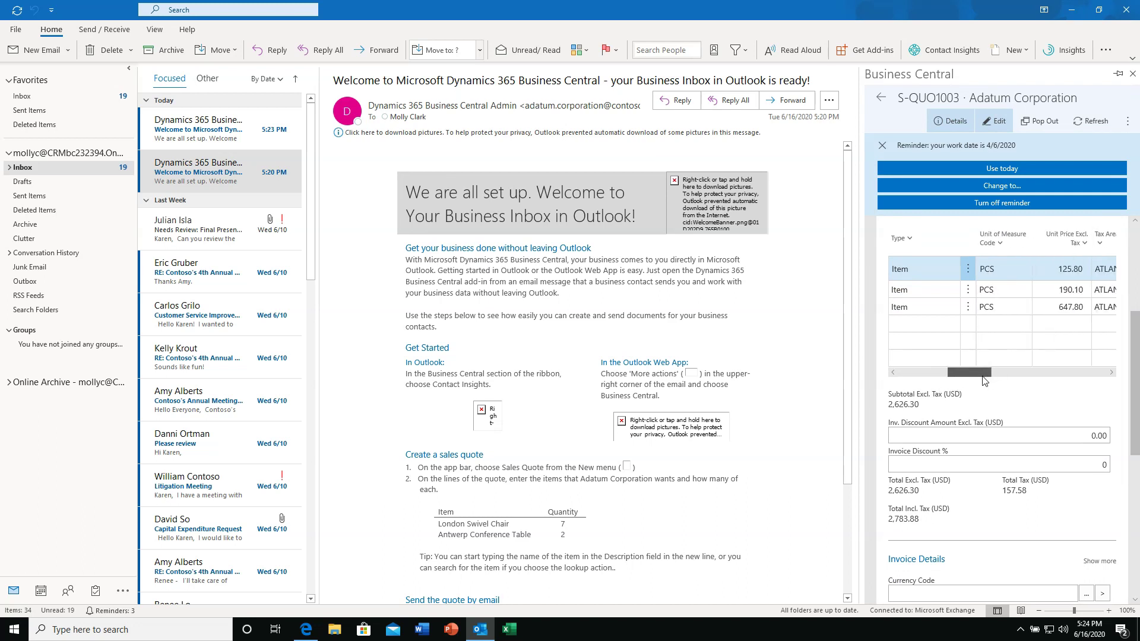
pyautogui.click(1054, 273)
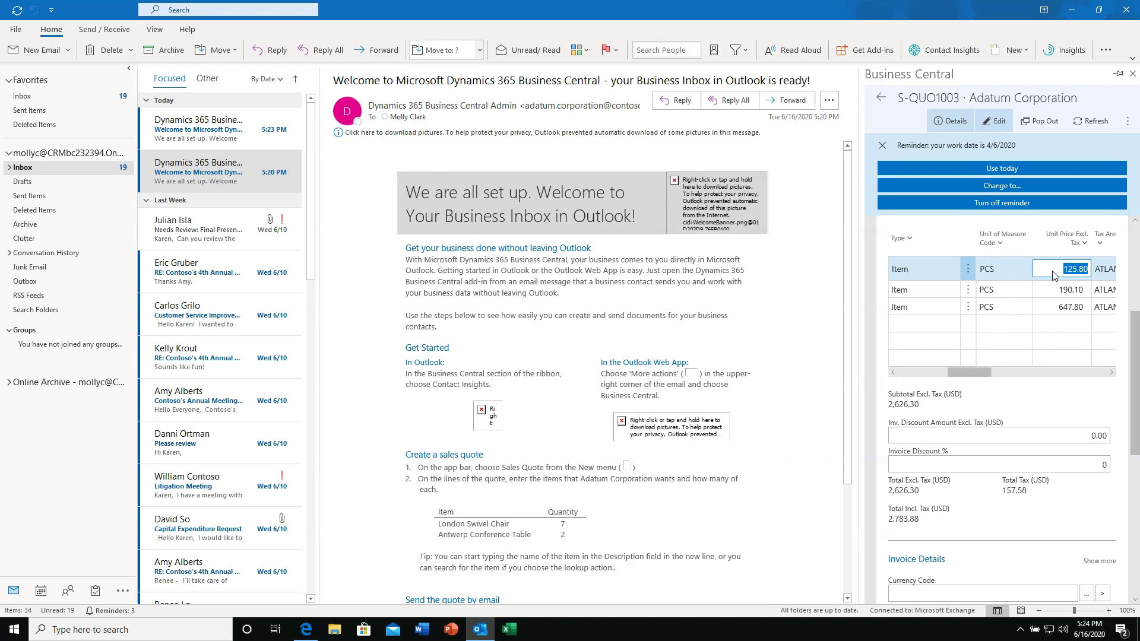
pyautogui.write('350')
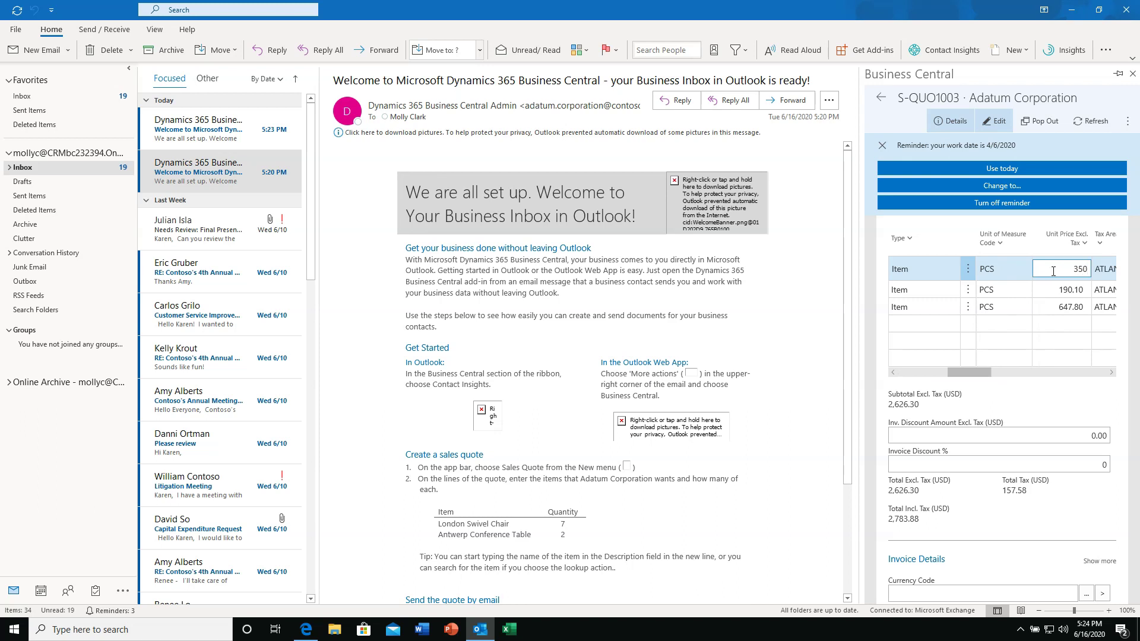
pyautogui.press('Down')
pyautogui.write('275')
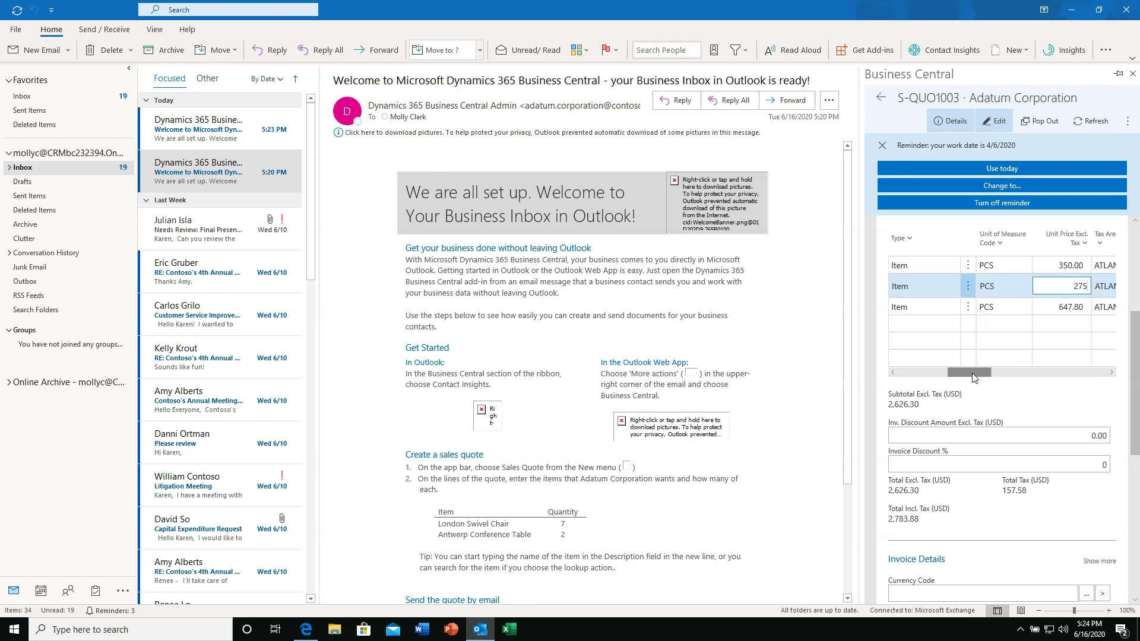
# Delete the Guest Section 1 line (item 1953-W) from the sales quote
pyautogui.moveTo(974, 377); pyautogui.dragTo(871, 373)
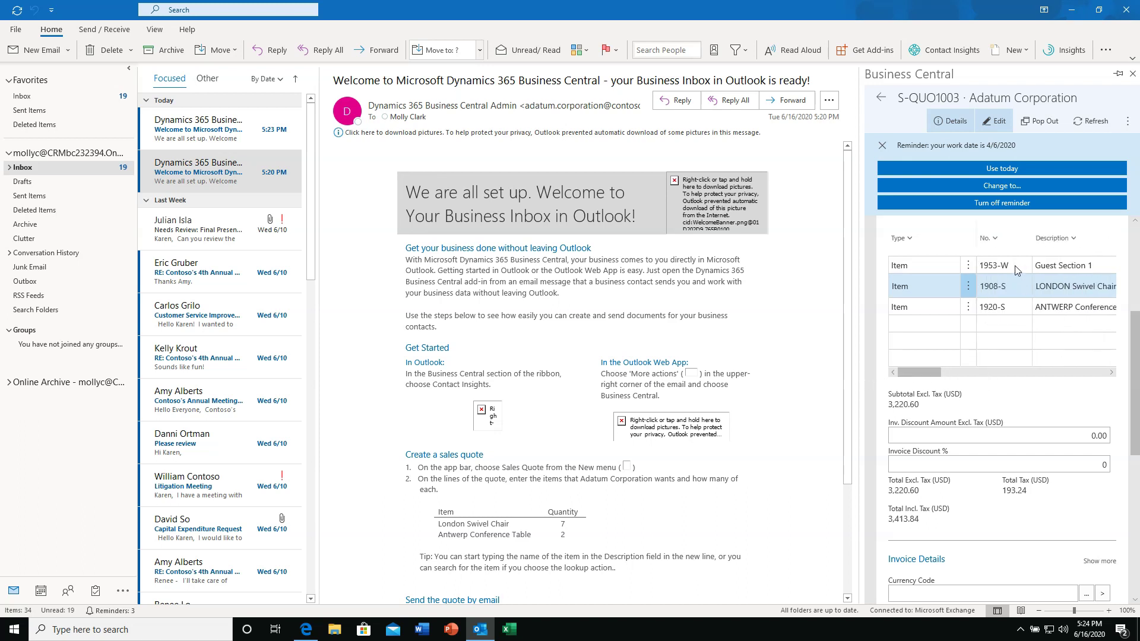
pyautogui.click(1014, 266)
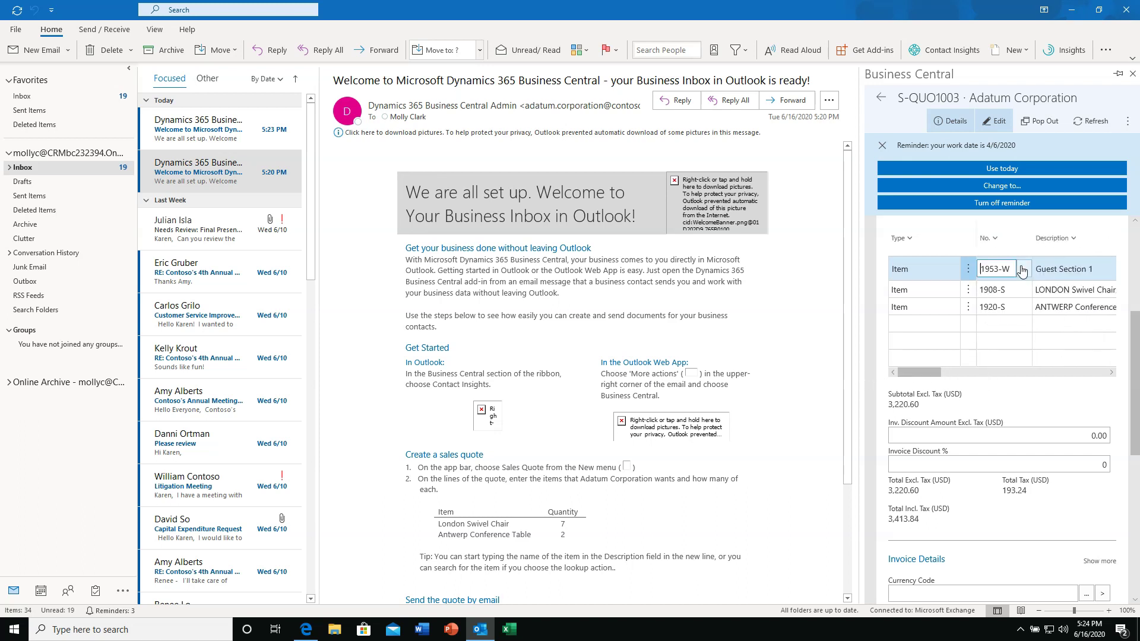
pyautogui.click(970, 270)
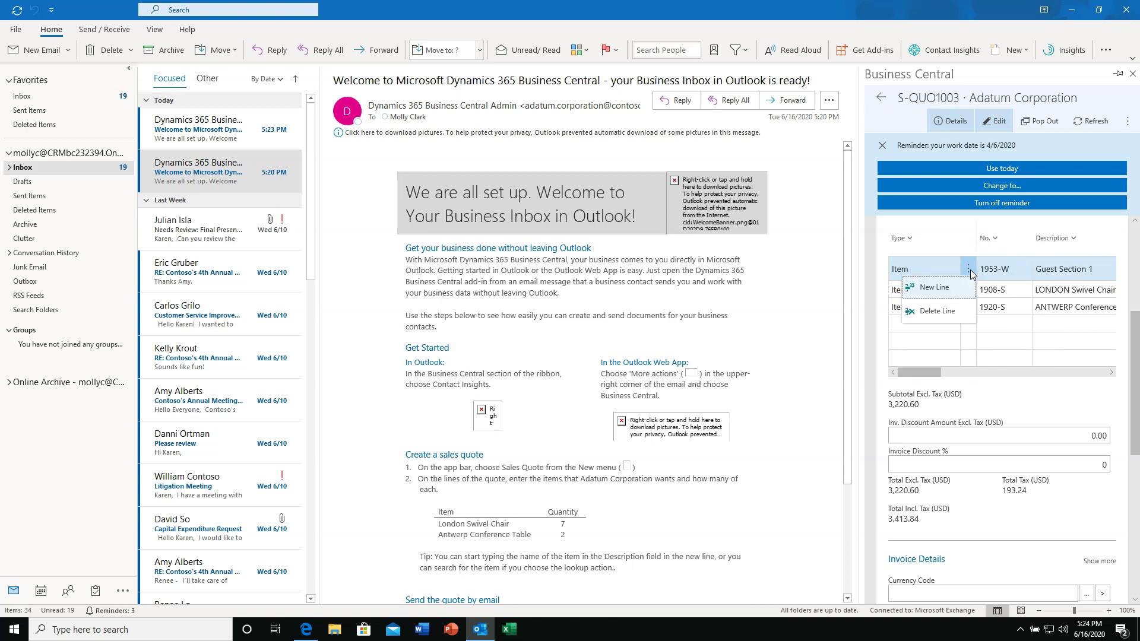
pyautogui.click(938, 311)
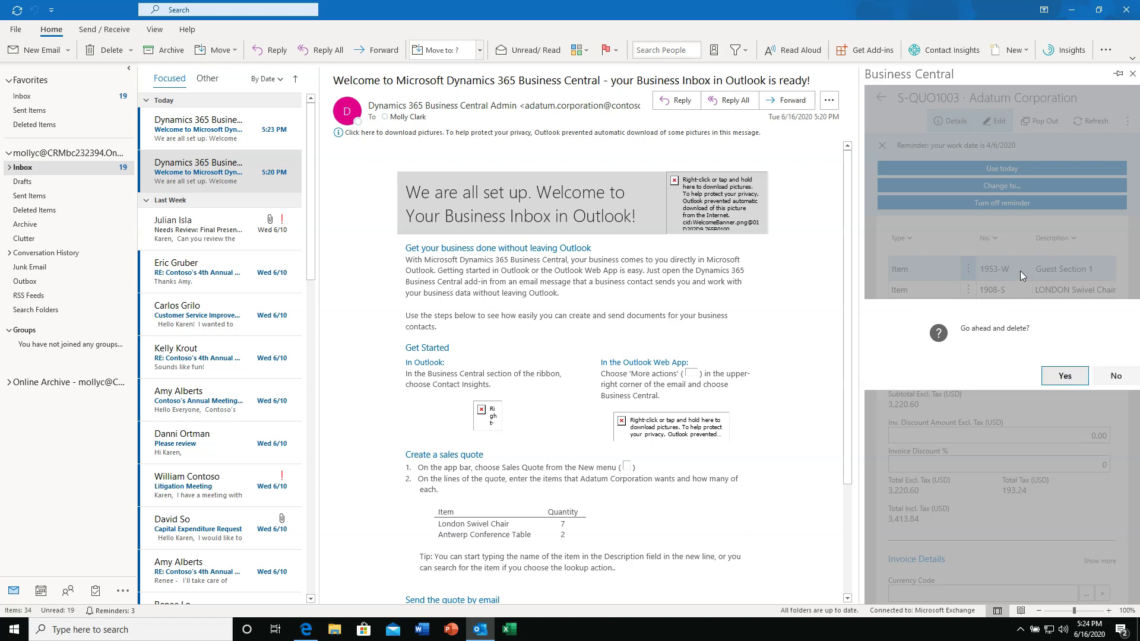
pyautogui.press('Return')
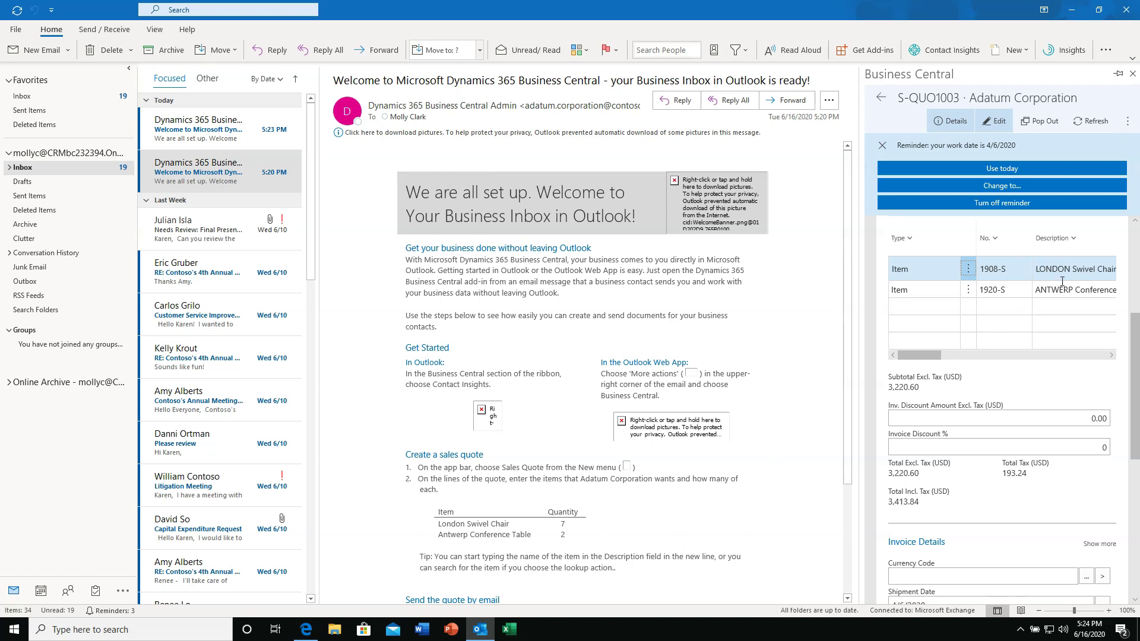
# Generate an email reply to the customer with the sales quote attached as a PDF
pyautogui.moveTo(1063, 291); pyautogui.dragTo(940, 368)
pyautogui.click(1130, 124)
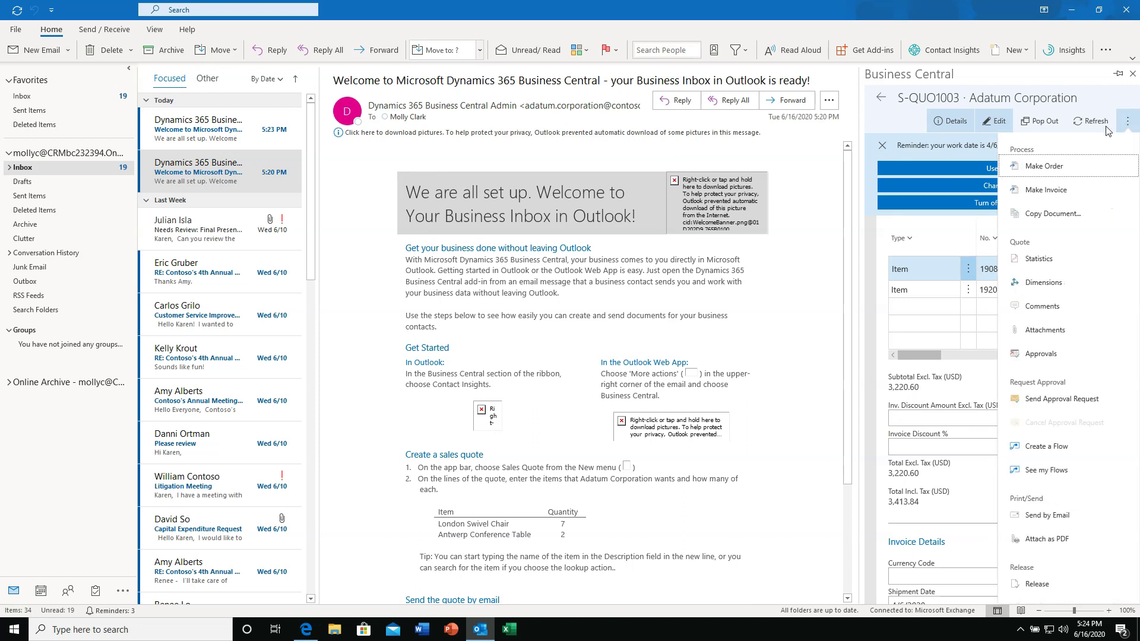
pyautogui.click(1039, 523)
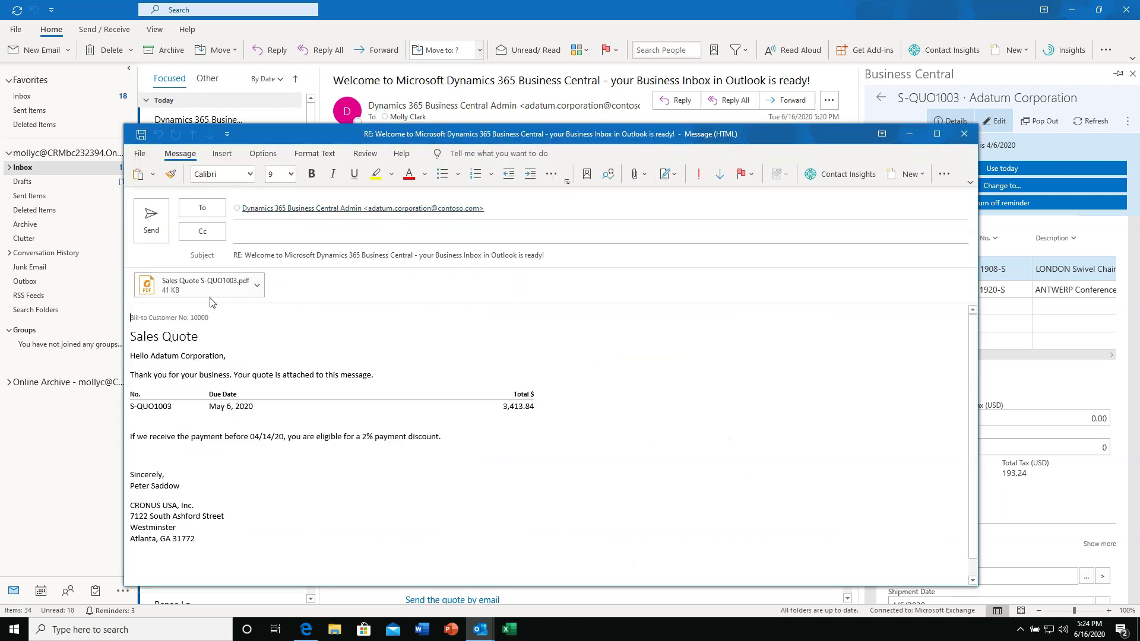
# Open the attached sales quote PDF and review its addresses, line items and totals
pyautogui.click(237, 289)
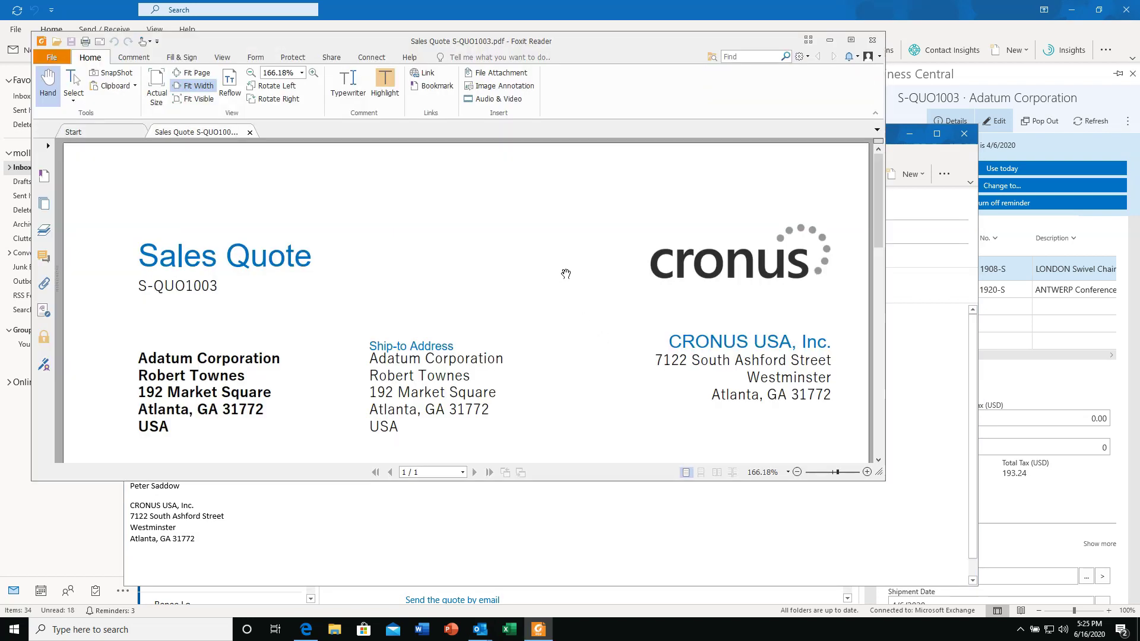
pyautogui.scroll(-5, 561, 273)
pyautogui.scroll(-8, 559, 322)
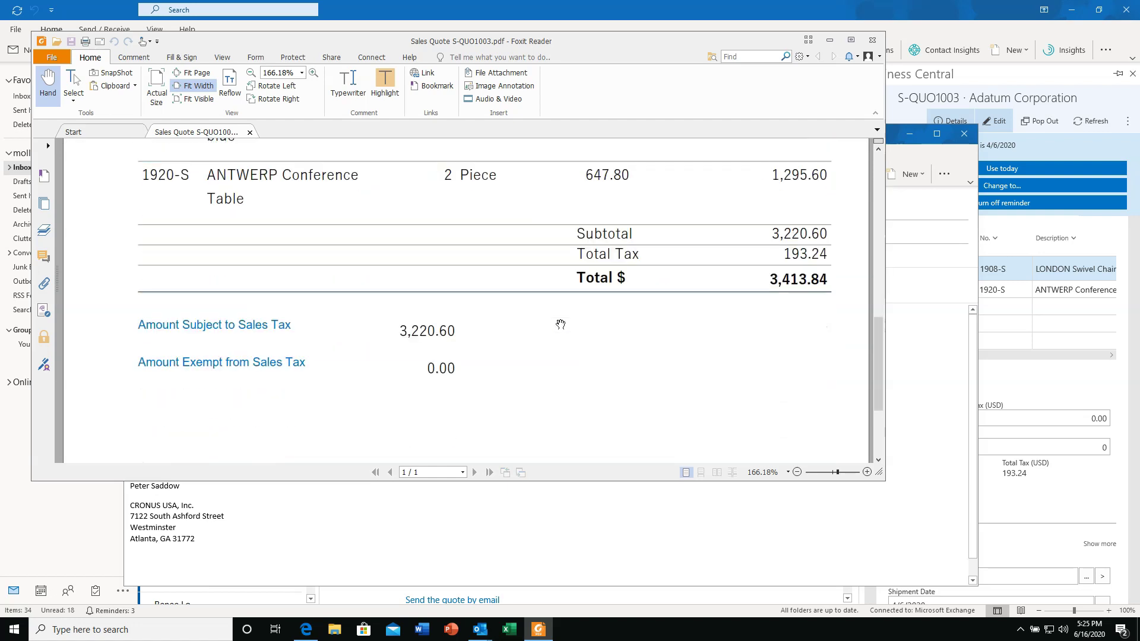
pyautogui.scroll(10, 591, 336)
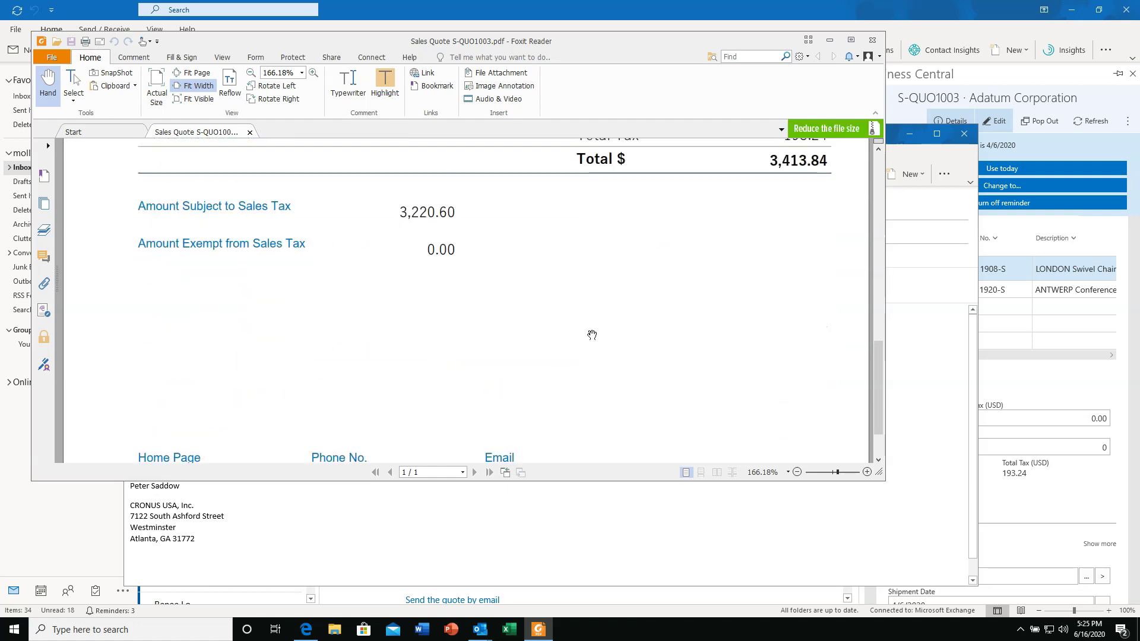
pyautogui.scroll(5, 592, 336)
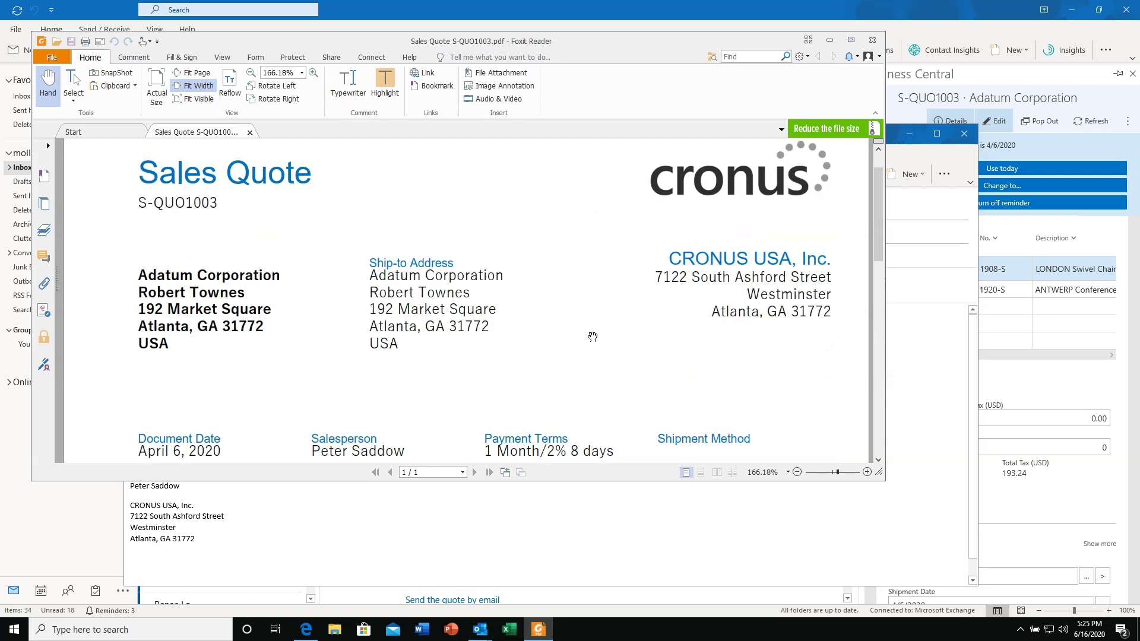